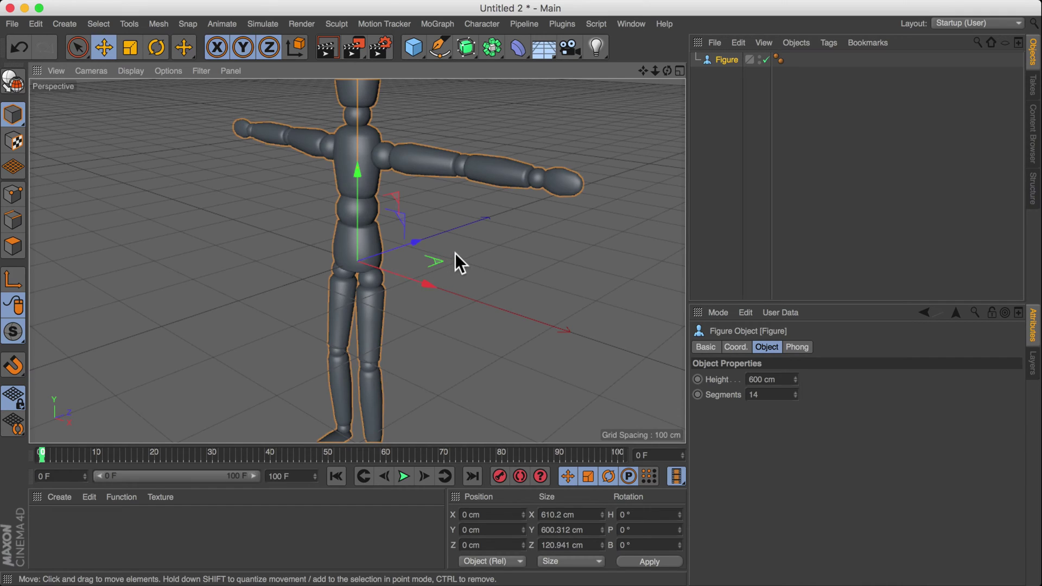
# Step: Shrink the Figure with the Scale tool and frame it, ending near 12.5 × 12.3 × 2.5 cm
pyautogui.press('t')
pyautogui.moveTo(577, 122); pyautogui.dragTo(143, 357)
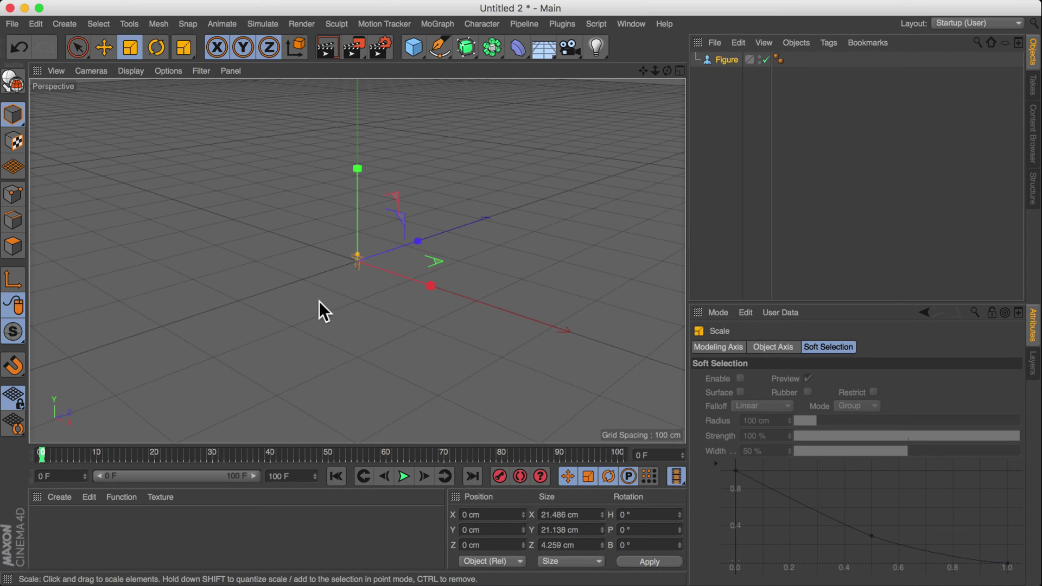
pyautogui.press('h')
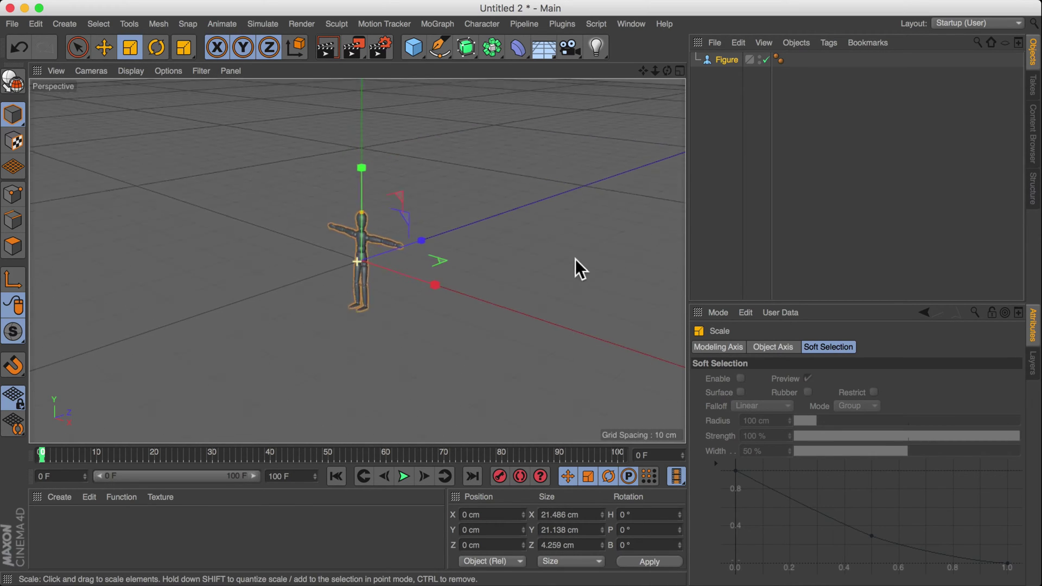
pyautogui.scroll(2, 401, 190)
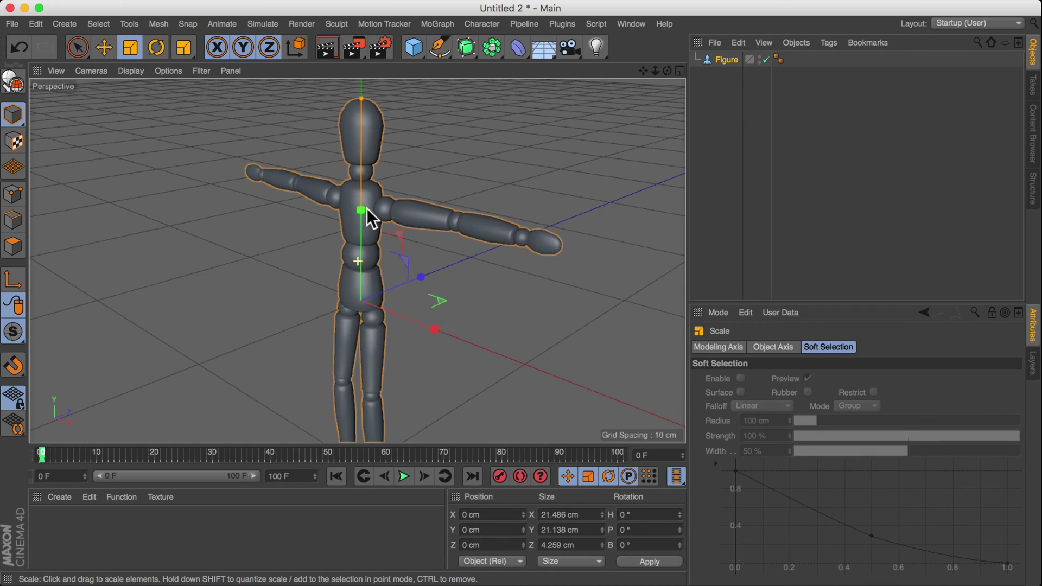
pyautogui.moveTo(370, 206); pyautogui.dragTo(465, 223)
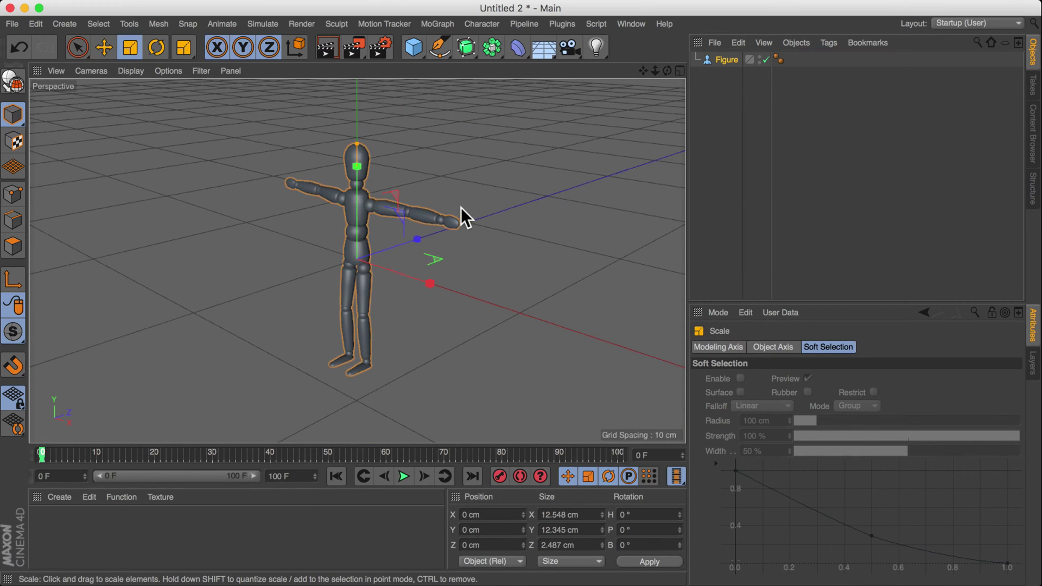
pyautogui.scroll(5, 453, 221)
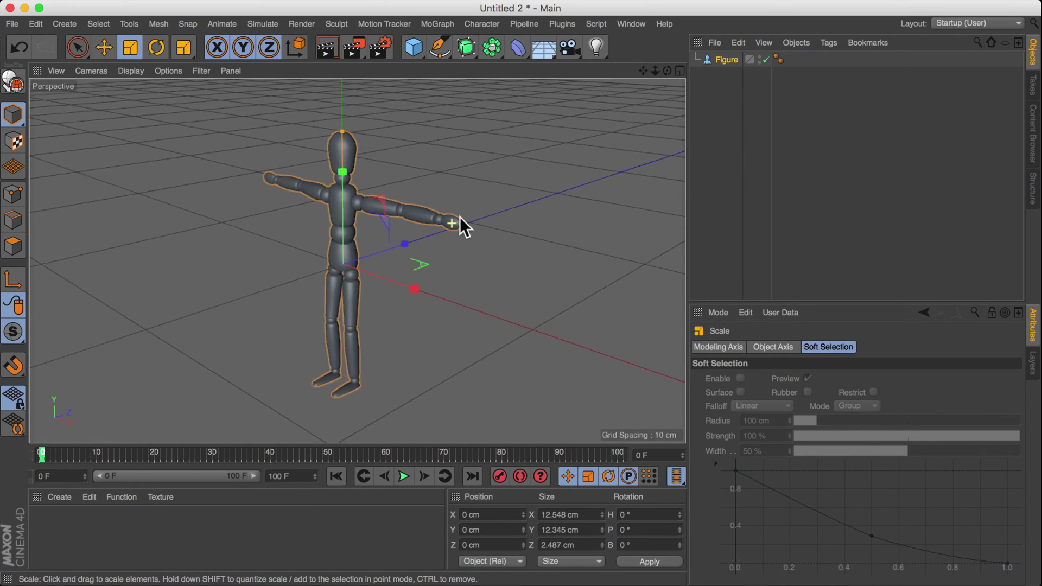
pyautogui.scroll(5, 429, 224)
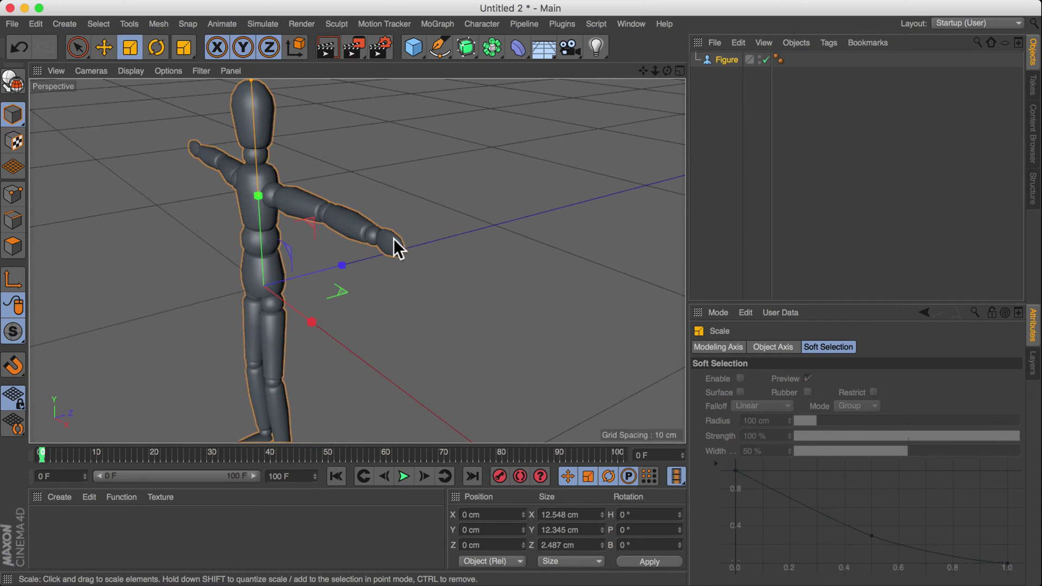
pyautogui.scroll(2, 488, 228)
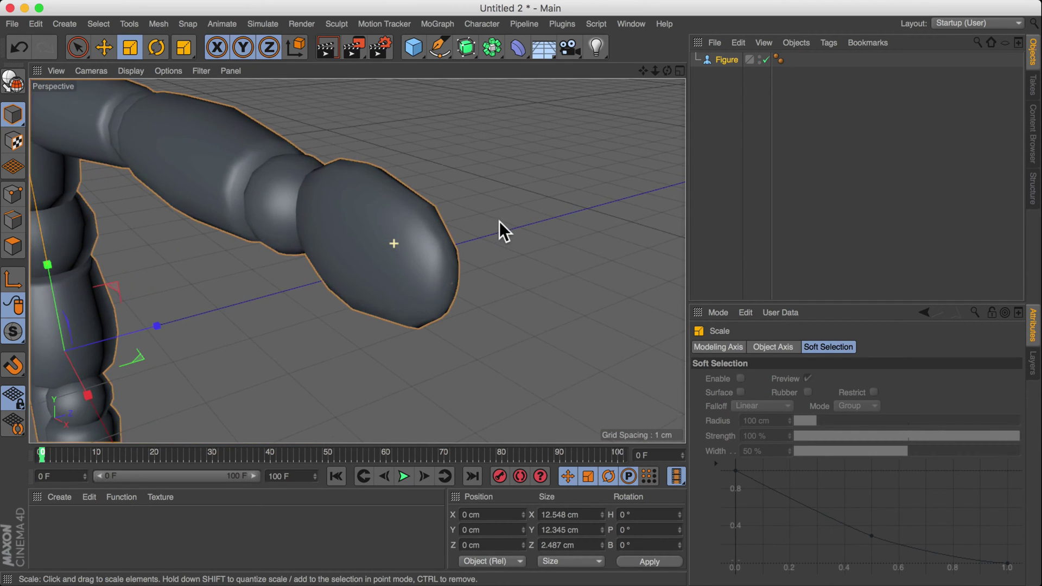
pyautogui.scroll(5, 455, 247)
pyautogui.scroll(-4, 478, 238)
pyautogui.scroll(5, 448, 240)
pyautogui.scroll(-4, 477, 226)
pyautogui.keyDown('alt'); pyautogui.moveTo(445, 262); pyautogui.dragTo(387, 223); pyautogui.keyUp('alt')
pyautogui.moveTo(416, 234)
pyautogui.keyDown('alt'); pyautogui.mouseDown(button='right')
pyautogui.moveTo(446, 233)
pyautogui.moveTo(429, 237)
pyautogui.mouseUp(button='right'); pyautogui.keyUp('alt')
pyautogui.keyDown('alt'); pyautogui.moveTo(469, 254); pyautogui.dragTo(418, 243); pyautogui.keyUp('alt')
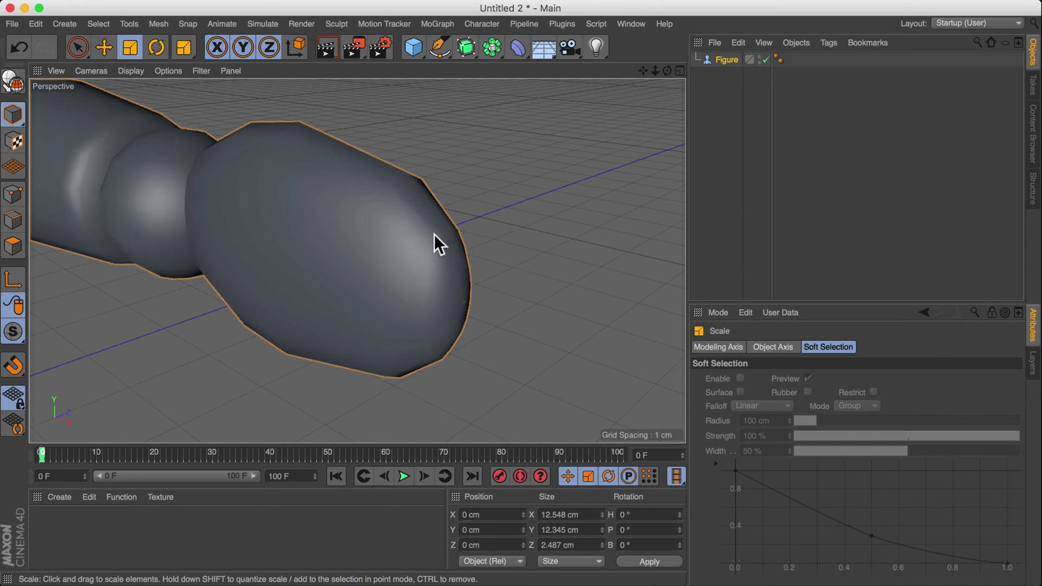
pyautogui.keyDown('alt'); pyautogui.moveTo(434, 234); pyautogui.dragTo(454, 239); pyautogui.keyUp('alt')
pyautogui.keyDown('alt'); pyautogui.moveTo(220, 184); pyautogui.dragTo(409, 238); pyautogui.keyUp('alt')
pyautogui.scroll(-3, 266, 218)
pyautogui.keyDown('alt'); pyautogui.moveTo(260, 212); pyautogui.dragTo(182, 216); pyautogui.keyUp('alt')
pyautogui.keyDown('alt'); pyautogui.moveTo(330, 216); pyautogui.dragTo(163, 181, button='right'); pyautogui.keyUp('alt')
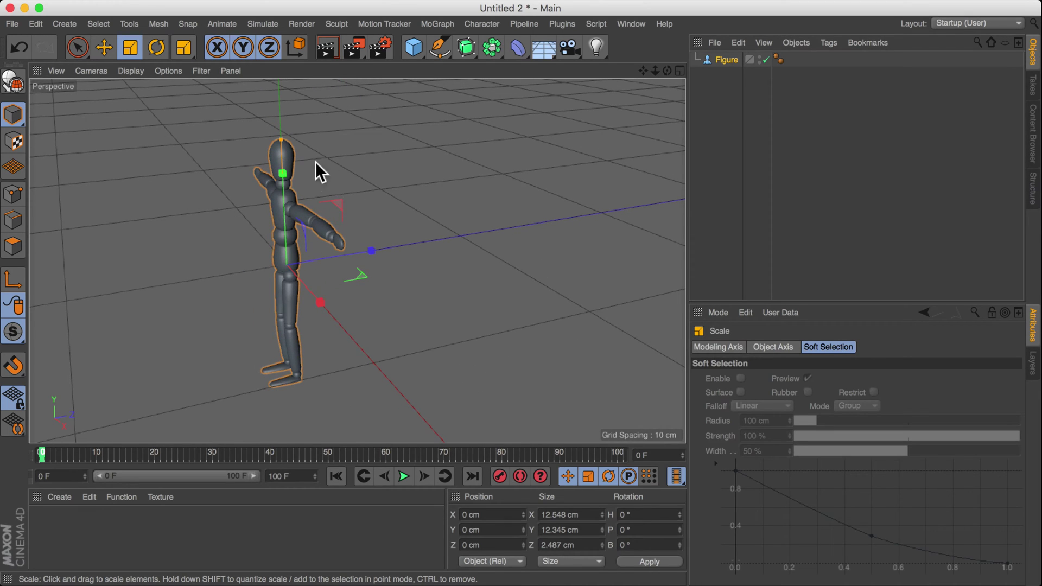
# Step: Start a new scene, Untitled 3, and add a default 200 cm cube
pyautogui.keyDown('alt'); pyautogui.moveTo(309, 174); pyautogui.dragTo(331, 194); pyautogui.keyUp('alt')
pyautogui.click(13, 24)
pyautogui.click(30, 47)
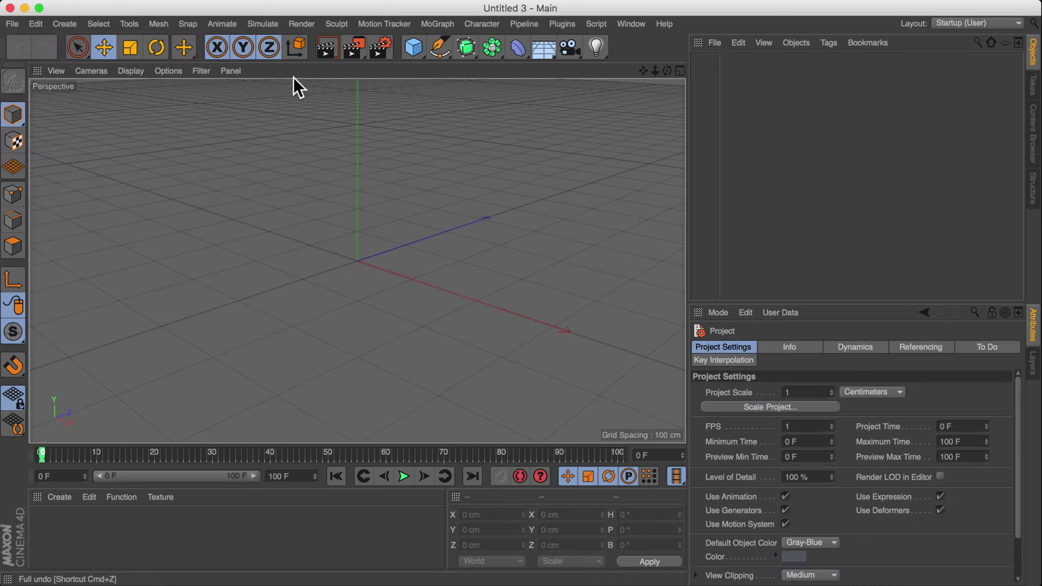
pyautogui.click(411, 46)
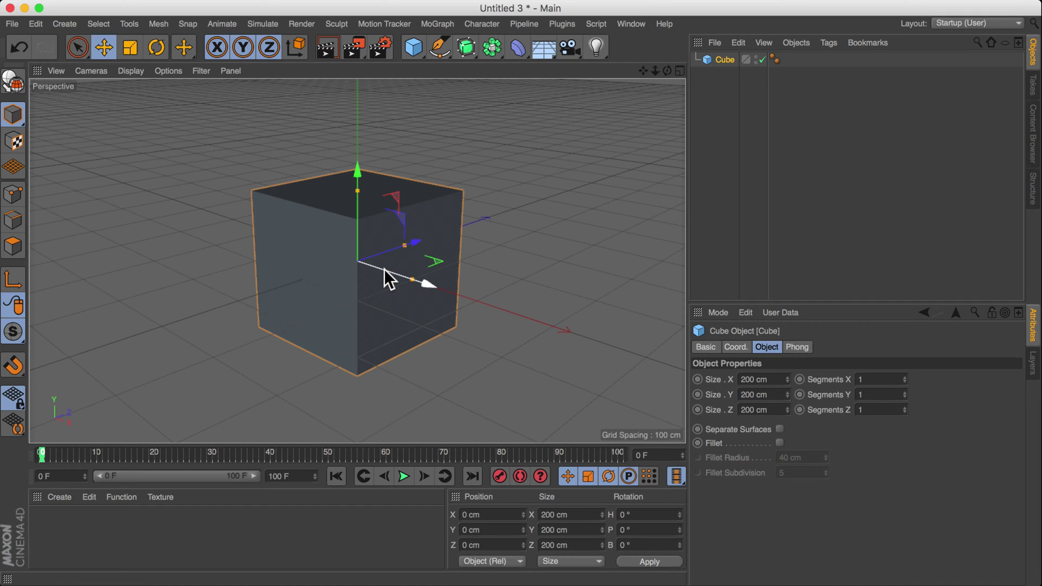
# Step: Zoom and orbit in close on the cube until its edges look jagged
pyautogui.keyDown('alt'); pyautogui.moveTo(379, 268); pyautogui.dragTo(64, 287, button='right'); pyautogui.keyUp('alt')
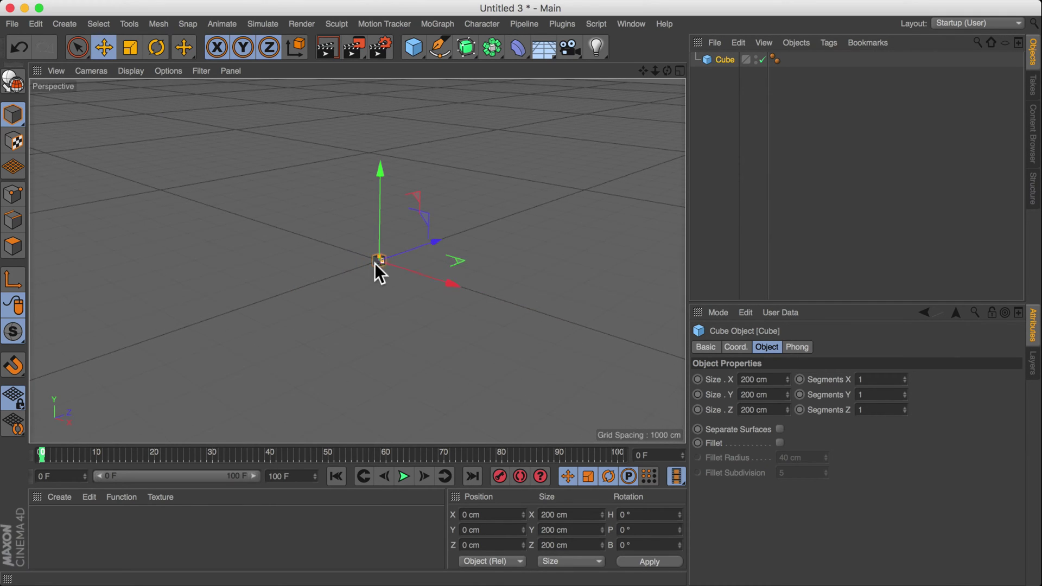
pyautogui.keyDown('alt'); pyautogui.moveTo(374, 263); pyautogui.dragTo(678, 255, button='right'); pyautogui.keyUp('alt')
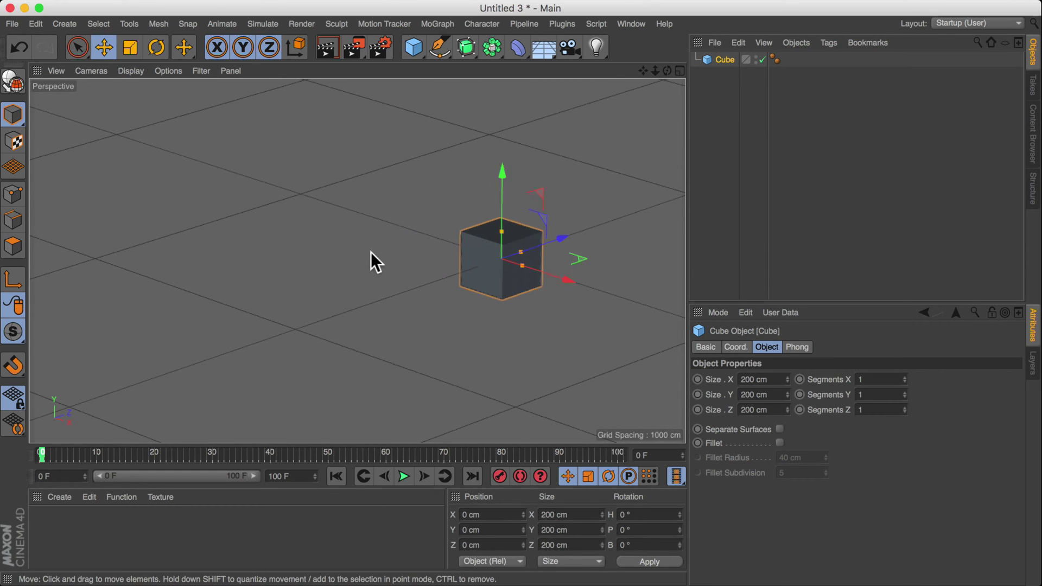
pyautogui.keyDown('alt'); pyautogui.moveTo(451, 268); pyautogui.dragTo(333, 268, button='middle'); pyautogui.keyUp('alt')
pyautogui.keyDown('alt'); pyautogui.moveTo(341, 267); pyautogui.dragTo(441, 245, button='right'); pyautogui.keyUp('alt')
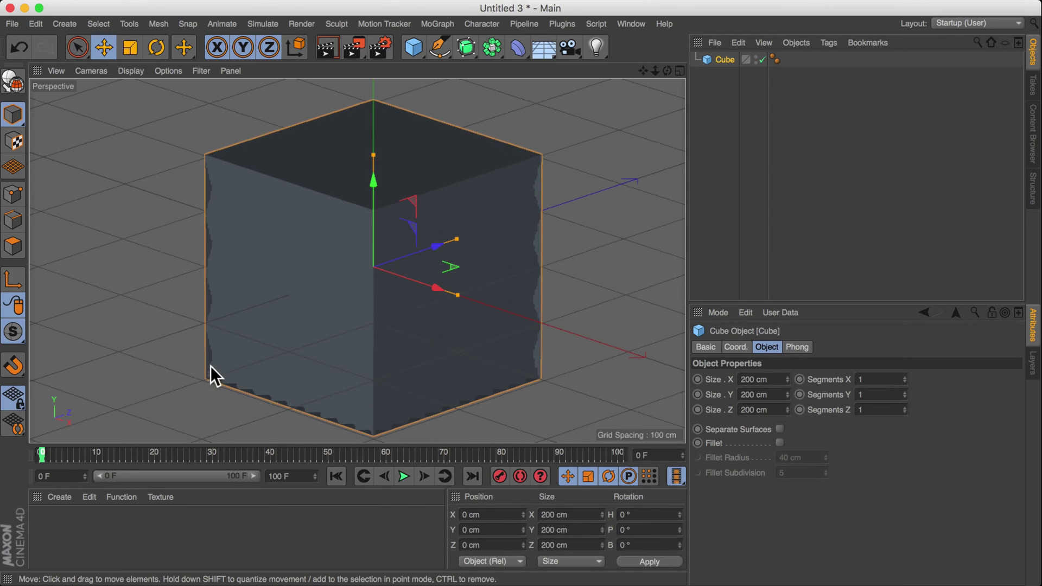
pyautogui.keyDown('alt'); pyautogui.moveTo(336, 250); pyautogui.dragTo(369, 293); pyautogui.keyUp('alt')
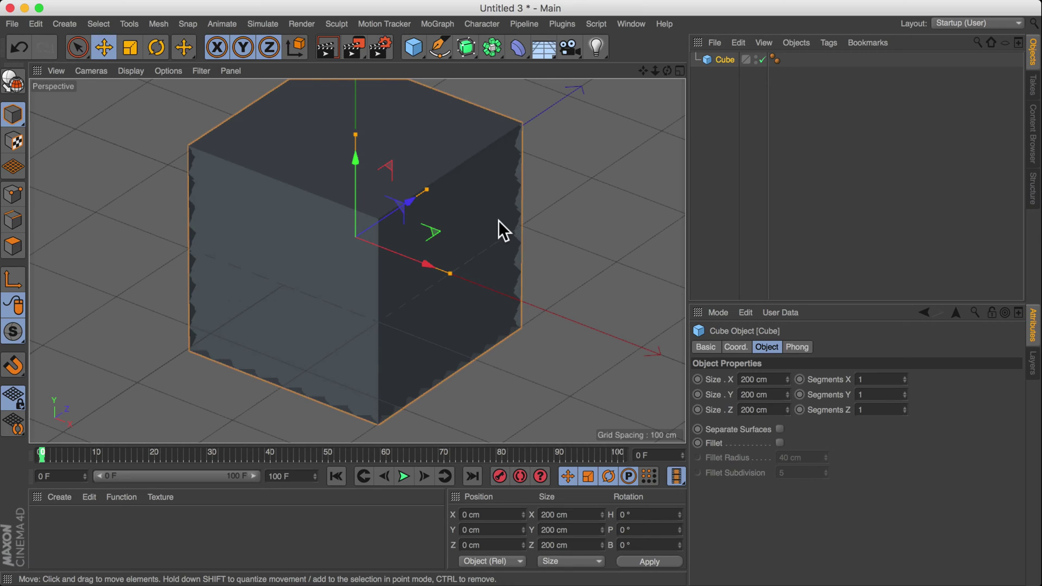
# Step: Show Project Settings with View Clipping expanded: Medium, Near 1 cm, Far 100000 cm
pyautogui.click(36, 24)
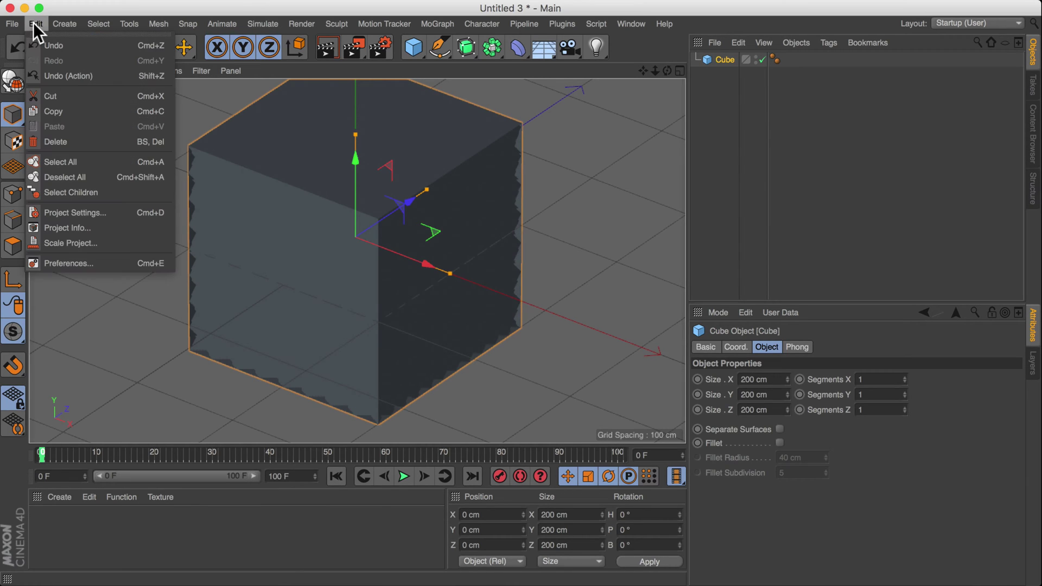
pyautogui.click(116, 215)
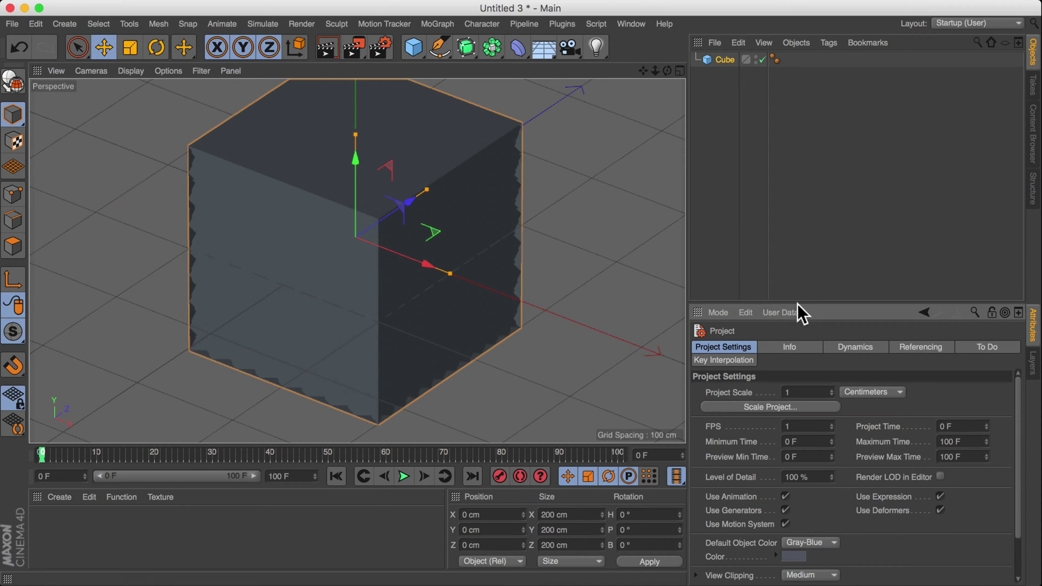
pyautogui.moveTo(798, 303); pyautogui.dragTo(791, 170)
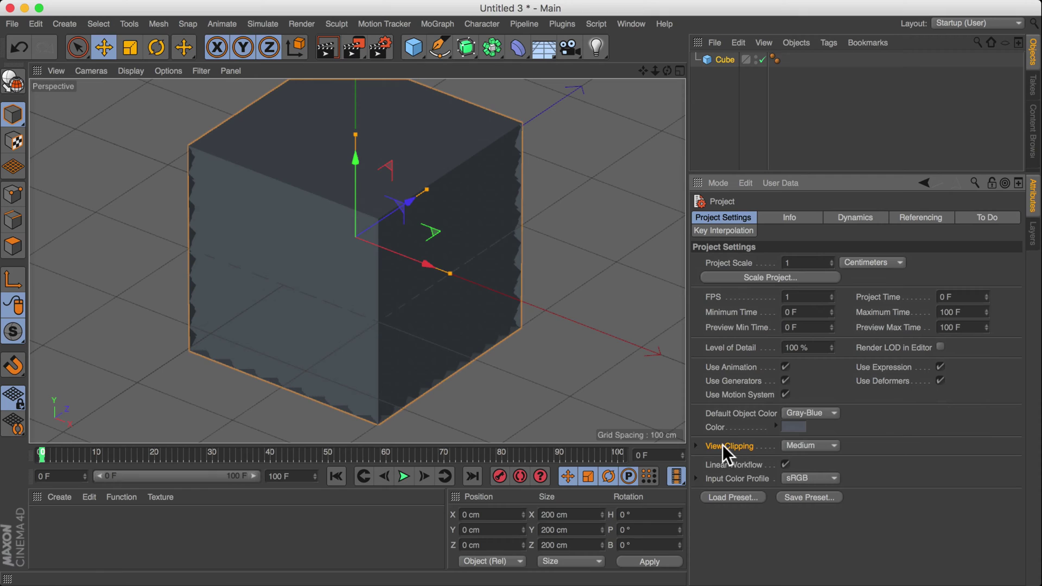
pyautogui.click(696, 446)
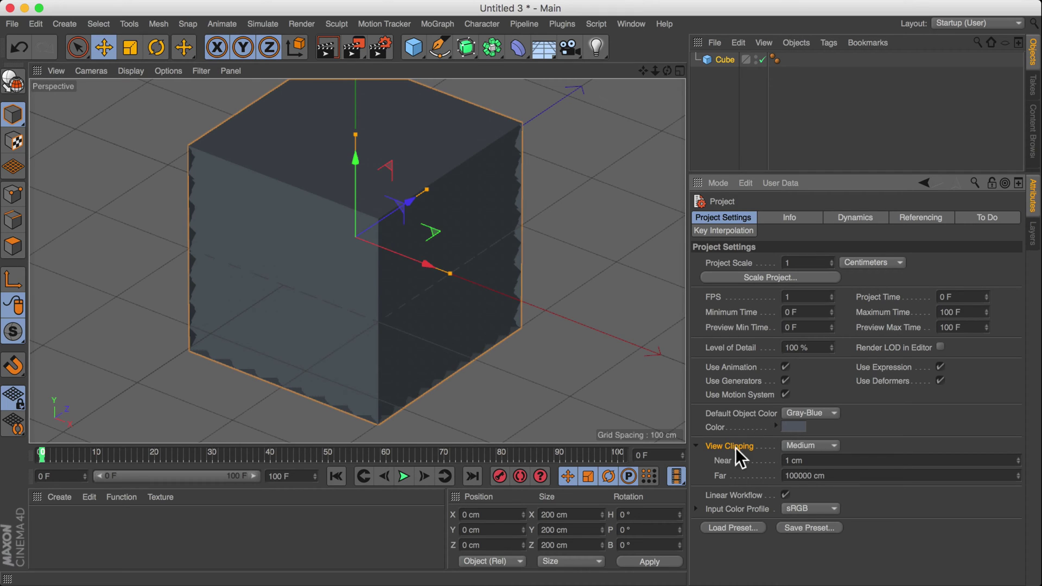
pyautogui.click(696, 446)
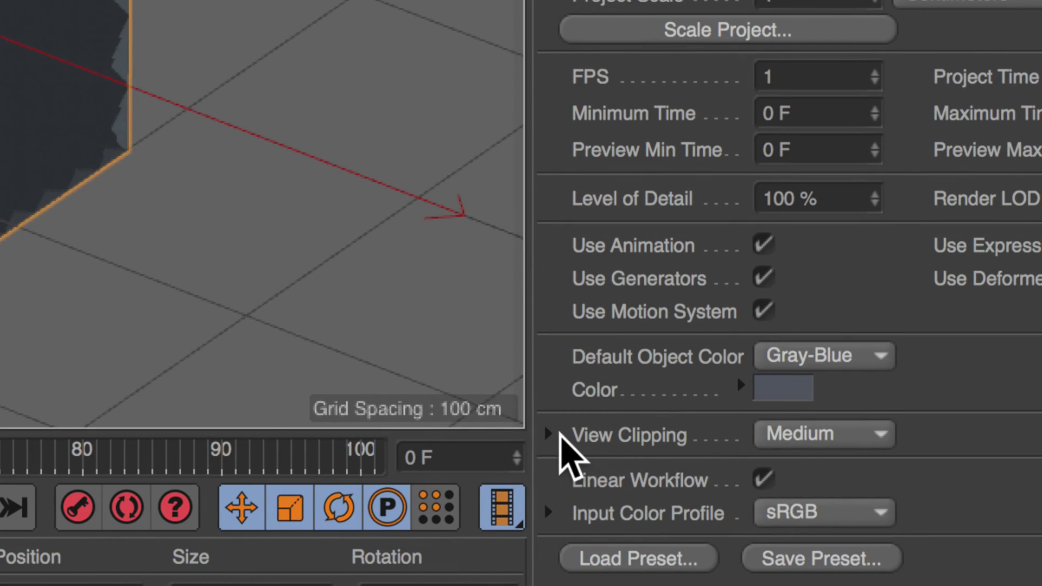
pyautogui.click(547, 434)
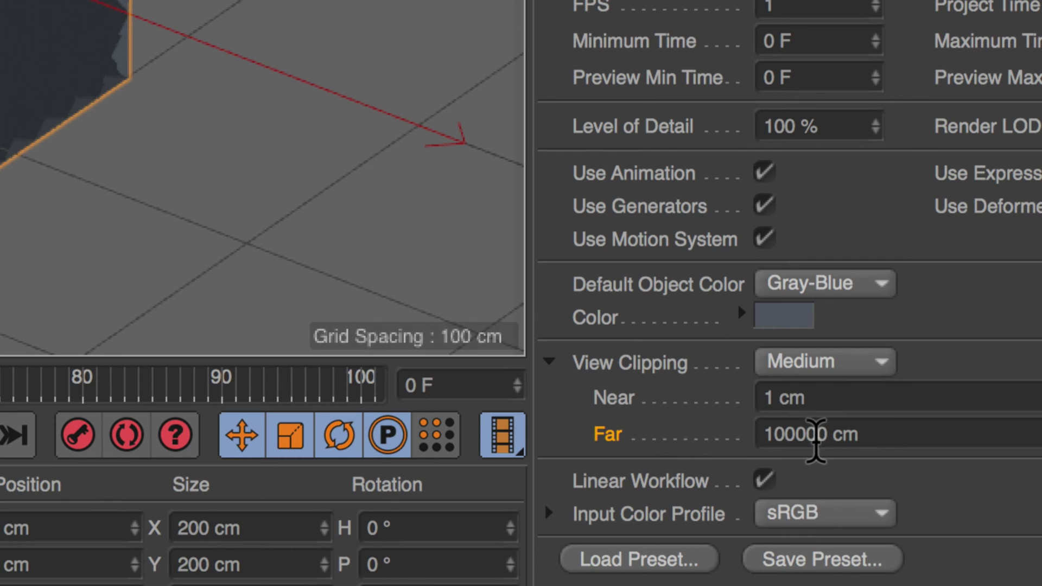
pyautogui.click(846, 360)
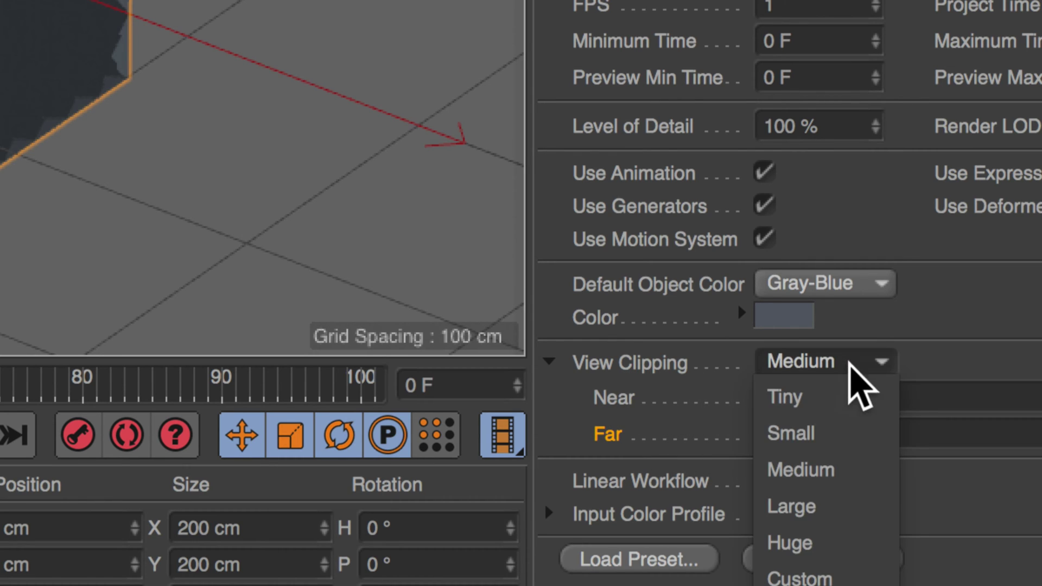
pyautogui.click(634, 366)
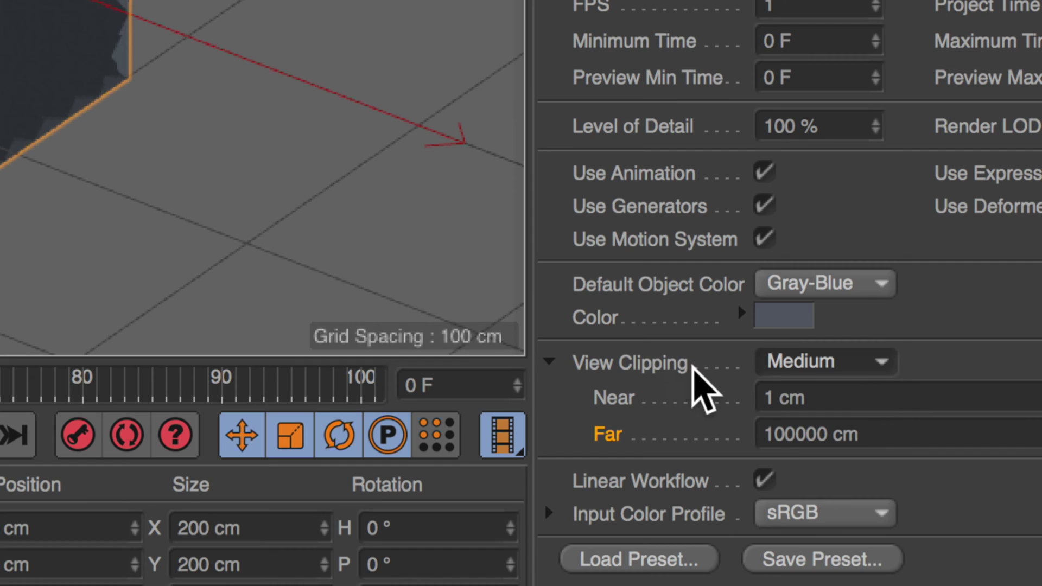
pyautogui.click(817, 363)
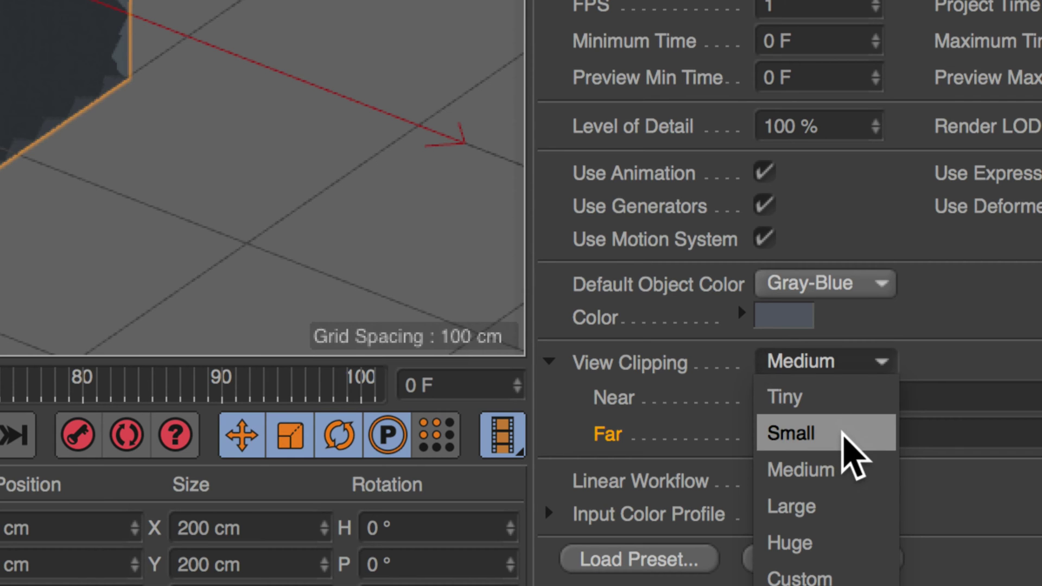
pyautogui.click(488, 268)
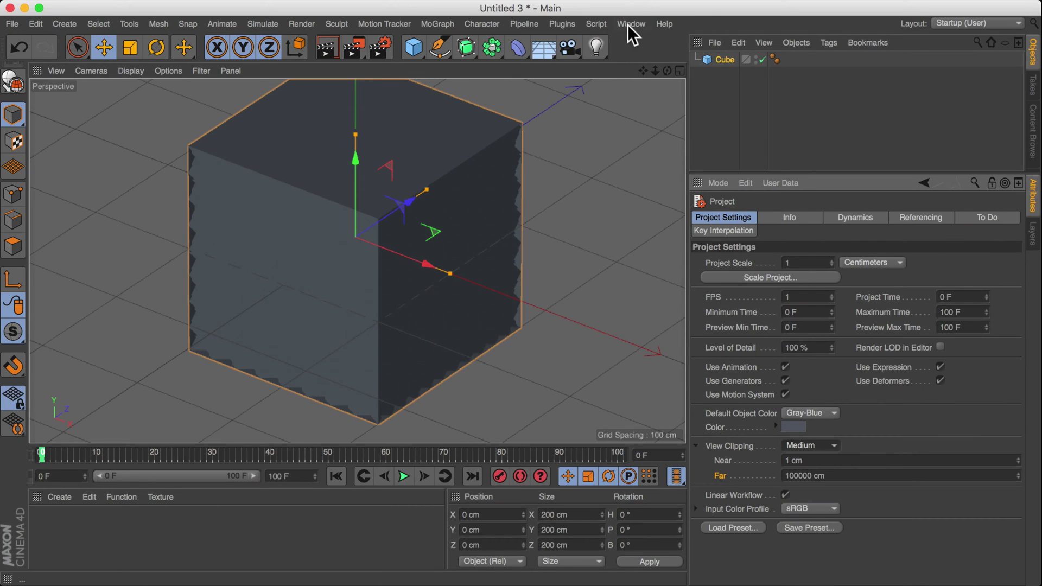
# Step: Switch back to the Untitled 2 figure document and zoom in on the arm
pyautogui.click(629, 24)
pyautogui.click(648, 395)
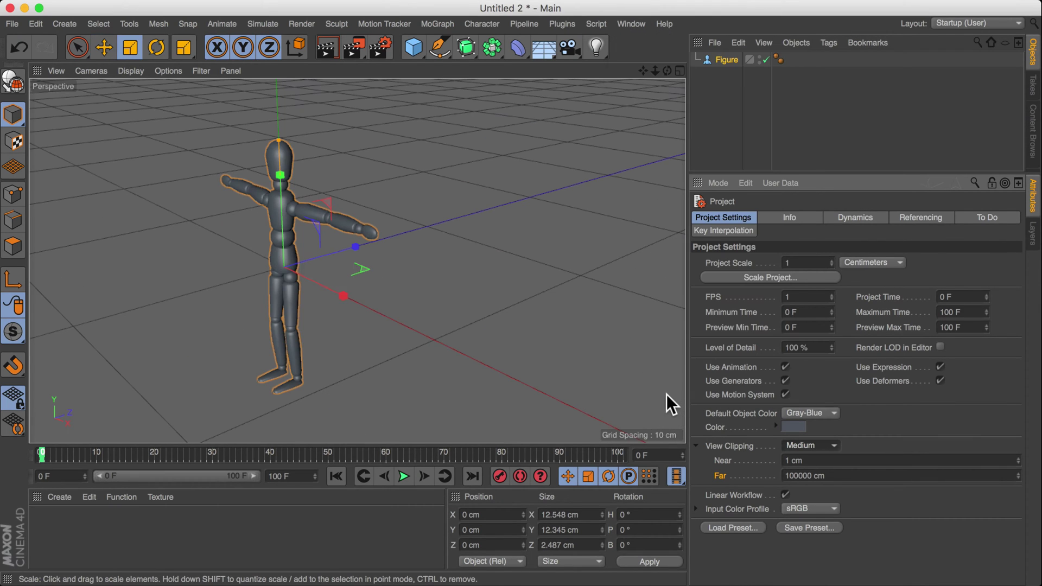
pyautogui.keyDown('alt'); pyautogui.moveTo(370, 232); pyautogui.dragTo(547, 206, button='right'); pyautogui.keyUp('alt')
# Step: Set the project View Clipping to Small (Near 0.1 cm, Far 10000 cm)
pyautogui.scroll(-2, 546, 206)
pyautogui.scroll(3, 547, 207)
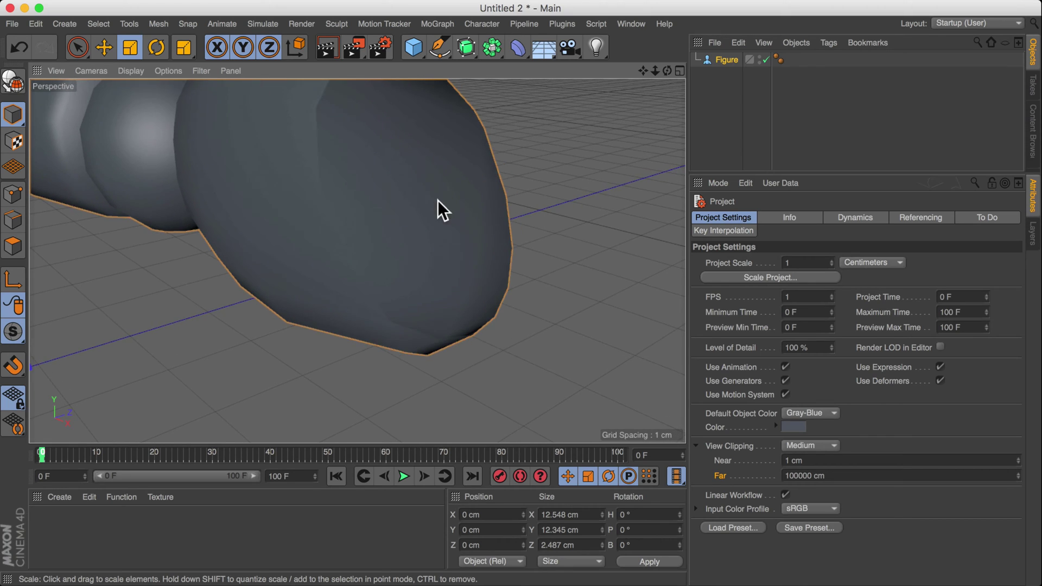
pyautogui.scroll(1, 437, 204)
pyautogui.click(799, 449)
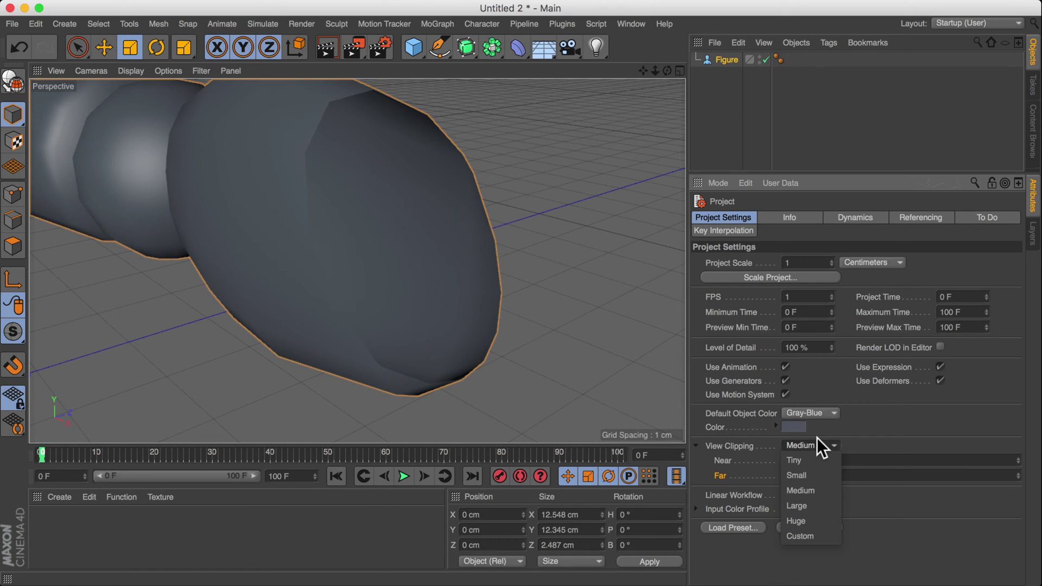
pyautogui.click(820, 470)
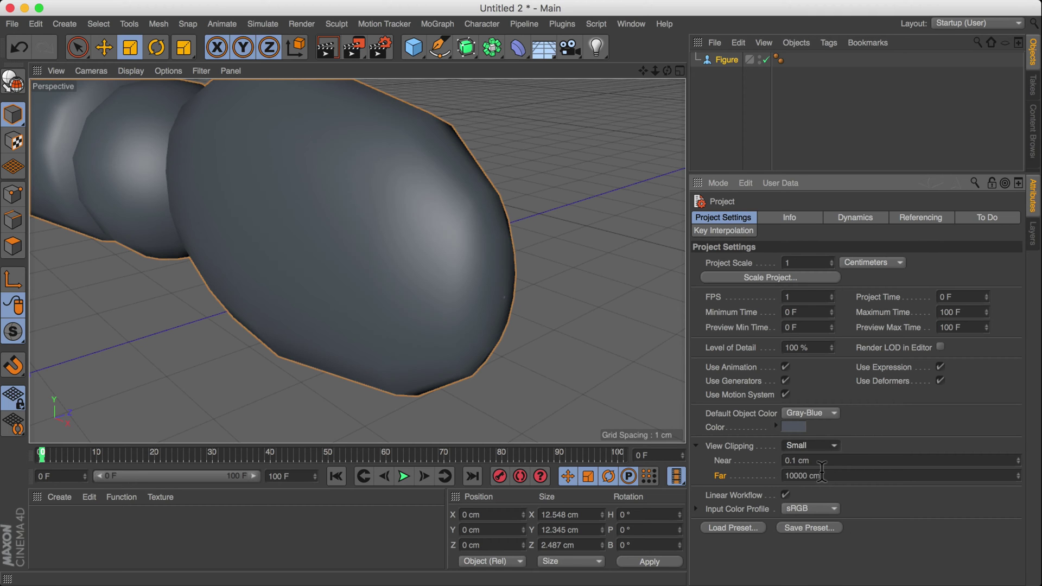
# Step: Move in close on the figure's hand and set View Clipping to Tiny (Near 0.01 cm, Far 1000 cm)
pyautogui.keyDown('alt'); pyautogui.moveTo(455, 204); pyautogui.dragTo(461, 256); pyautogui.keyUp('alt')
pyautogui.keyDown('alt'); pyautogui.moveTo(467, 260); pyautogui.dragTo(554, 242, button='right'); pyautogui.keyUp('alt')
pyautogui.click(810, 447)
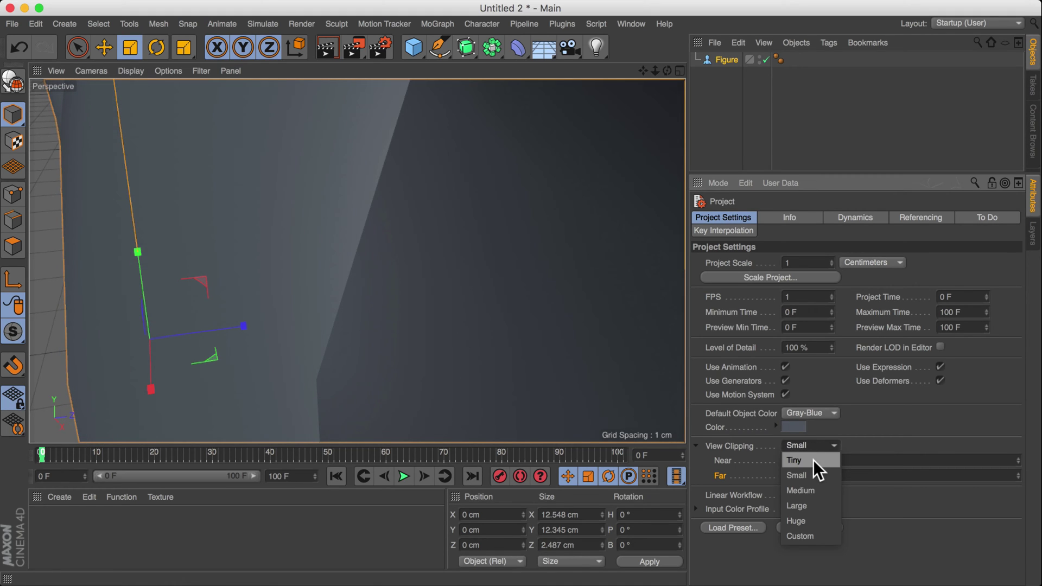
pyautogui.click(813, 460)
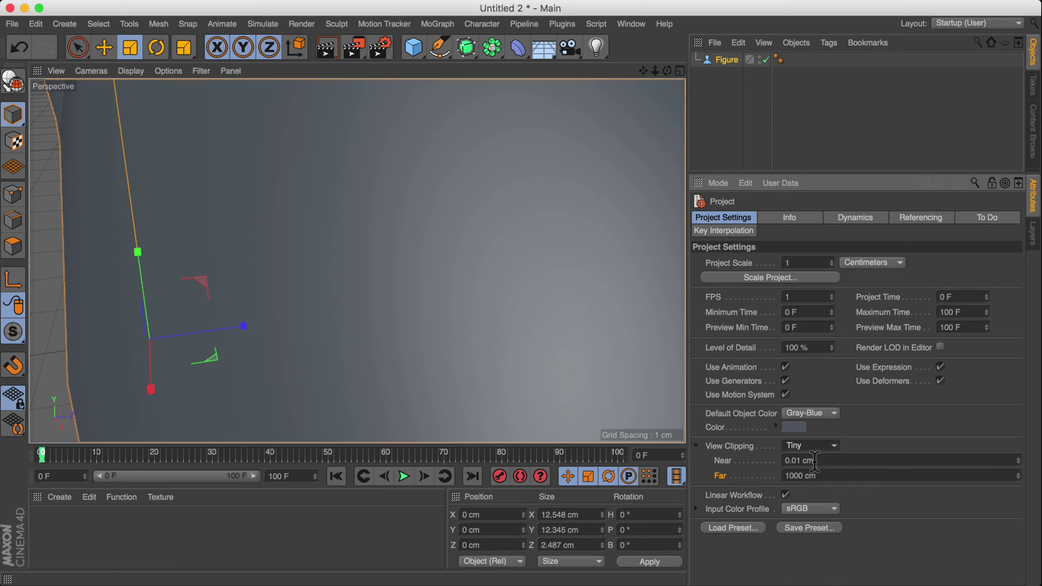
pyautogui.keyDown('alt'); pyautogui.moveTo(579, 287); pyautogui.dragTo(450, 297, button='right'); pyautogui.keyUp('alt')
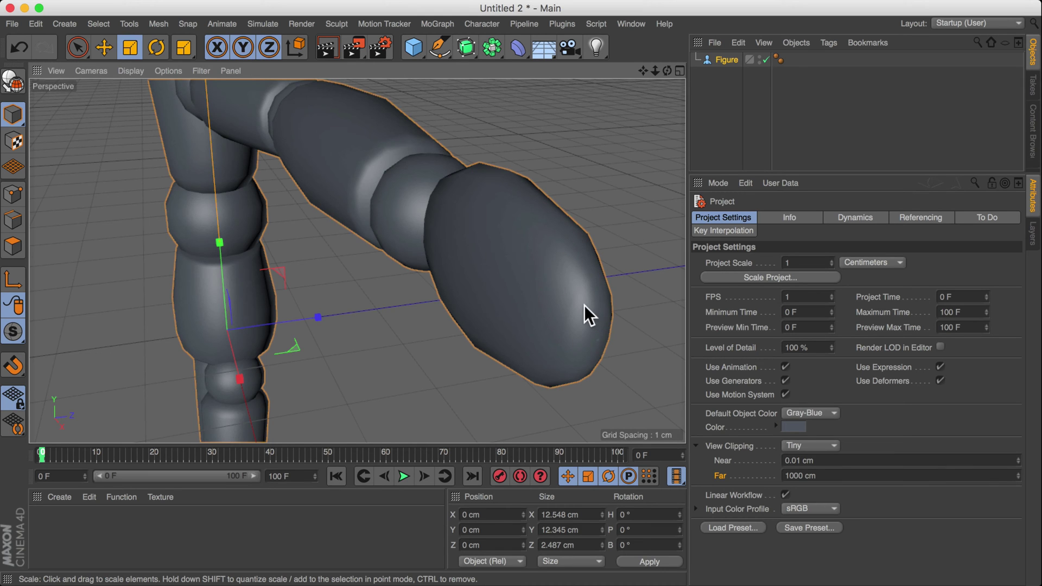
pyautogui.keyDown('alt'); pyautogui.moveTo(583, 304); pyautogui.dragTo(506, 272, button='right'); pyautogui.keyUp('alt')
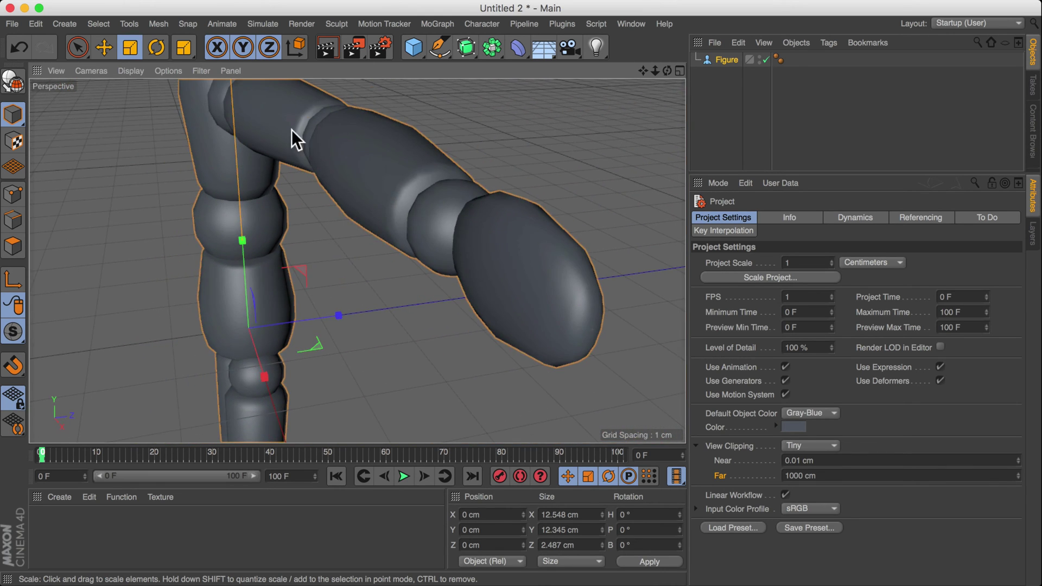
pyautogui.keyDown('alt'); pyautogui.moveTo(291, 129); pyautogui.dragTo(300, 182, button='right'); pyautogui.keyUp('alt')
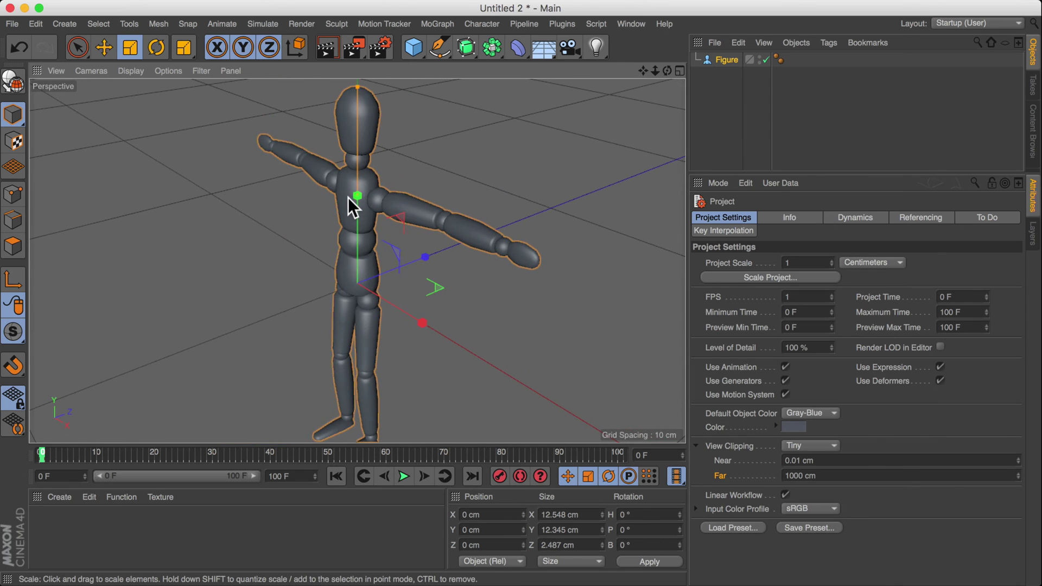
pyautogui.keyDown('alt'); pyautogui.moveTo(347, 196); pyautogui.dragTo(130, 204, button='right'); pyautogui.keyUp('alt')
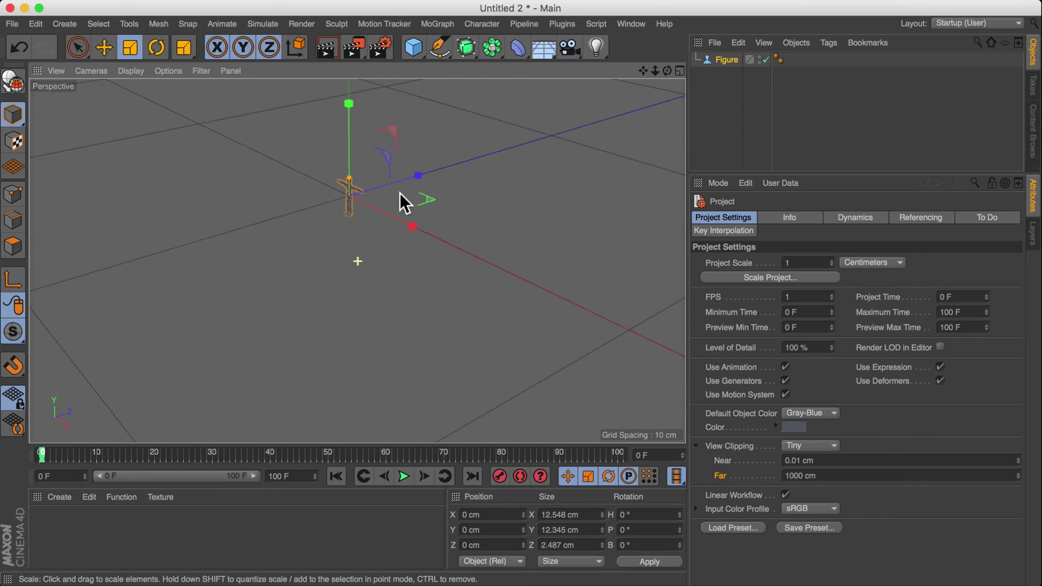
pyautogui.scroll(5, 395, 170)
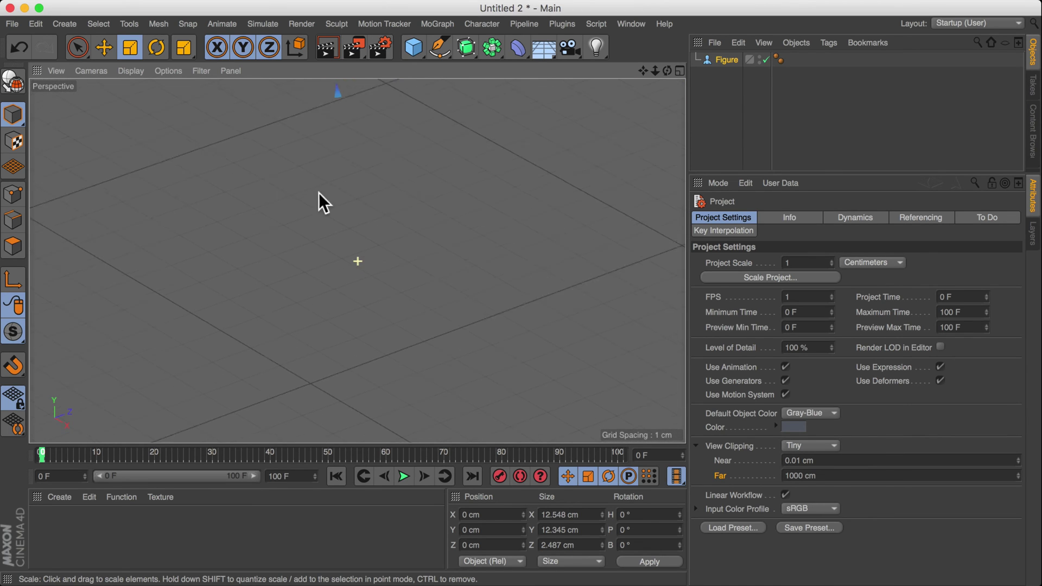
pyautogui.scroll(-5, 324, 217)
pyautogui.scroll(2, 380, 201)
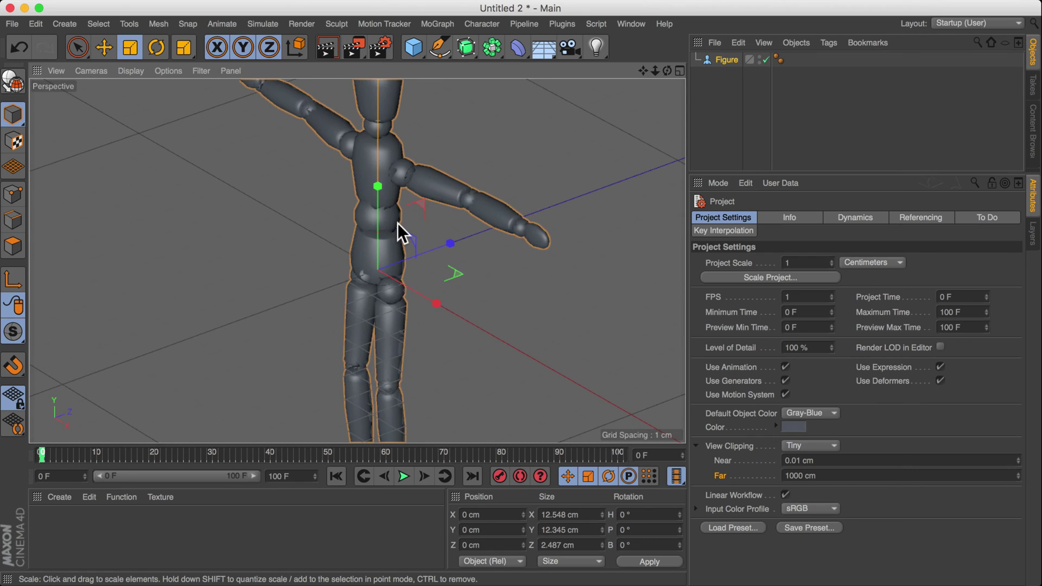
pyautogui.scroll(-2, 398, 219)
pyautogui.scroll(2, 364, 184)
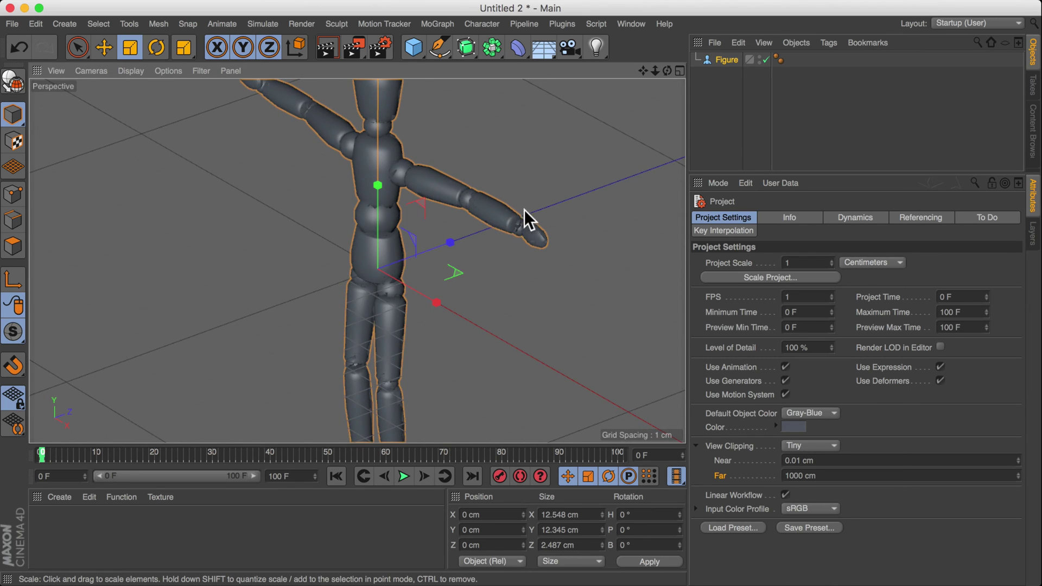
pyautogui.scroll(-2, 380, 158)
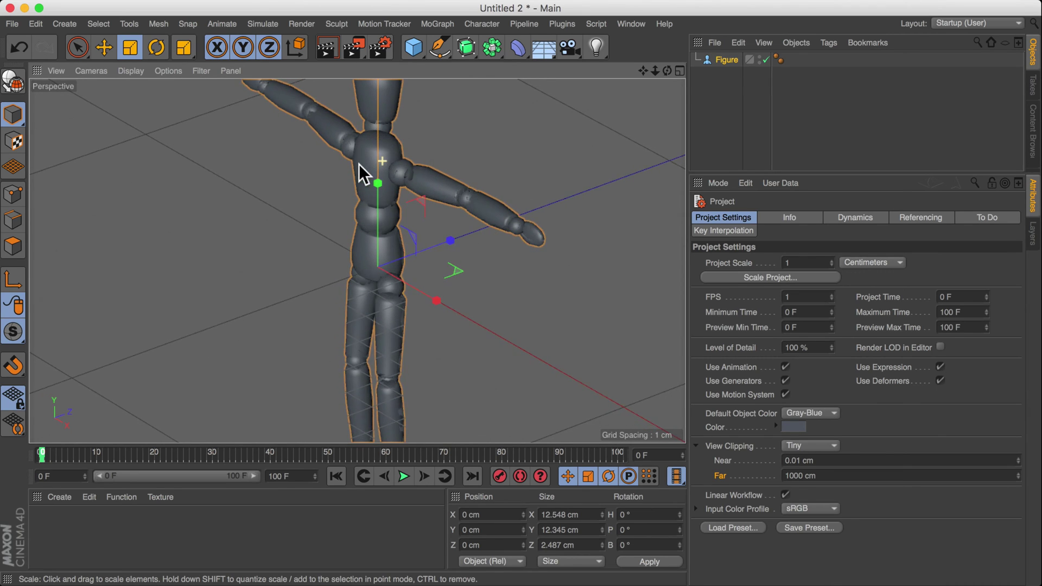
pyautogui.scroll(2, 359, 164)
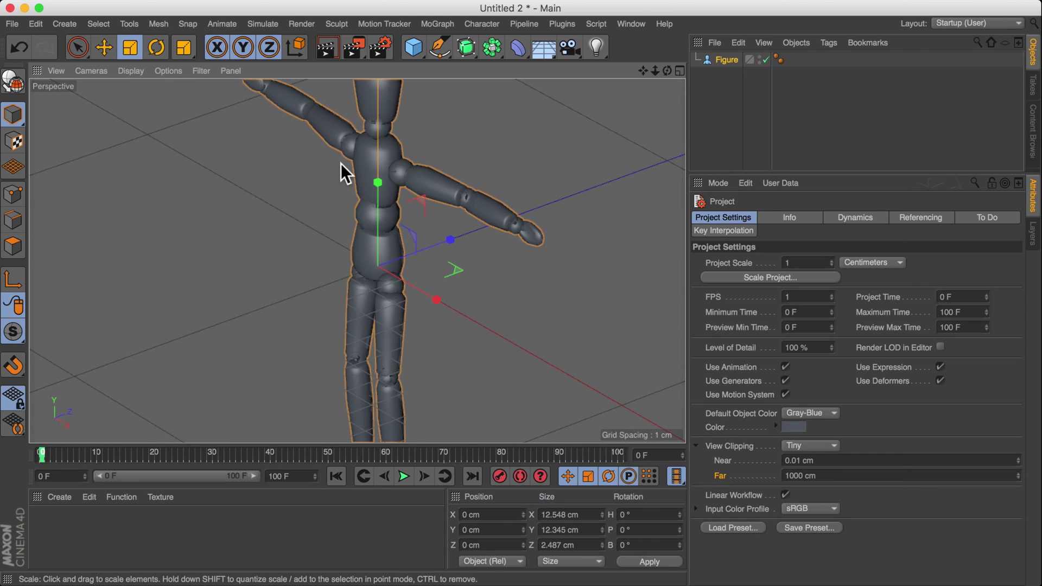
pyautogui.scroll(-3, 399, 160)
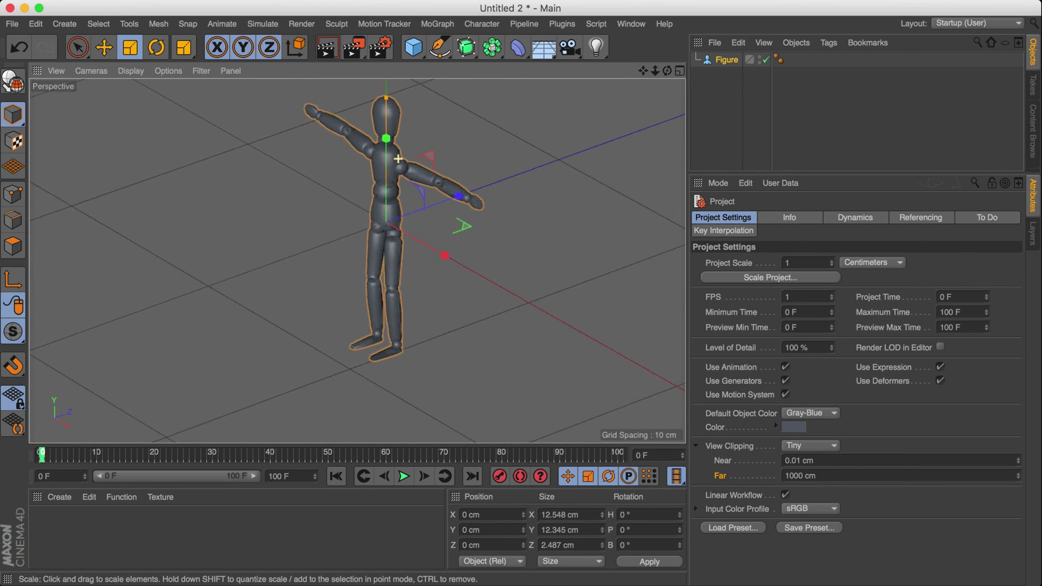
pyautogui.scroll(-5, 397, 159)
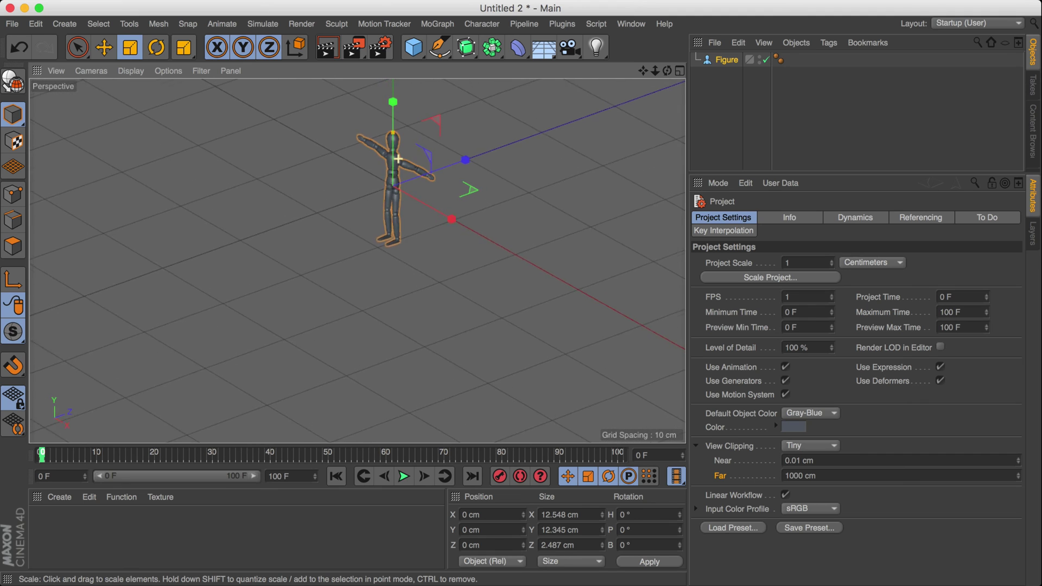